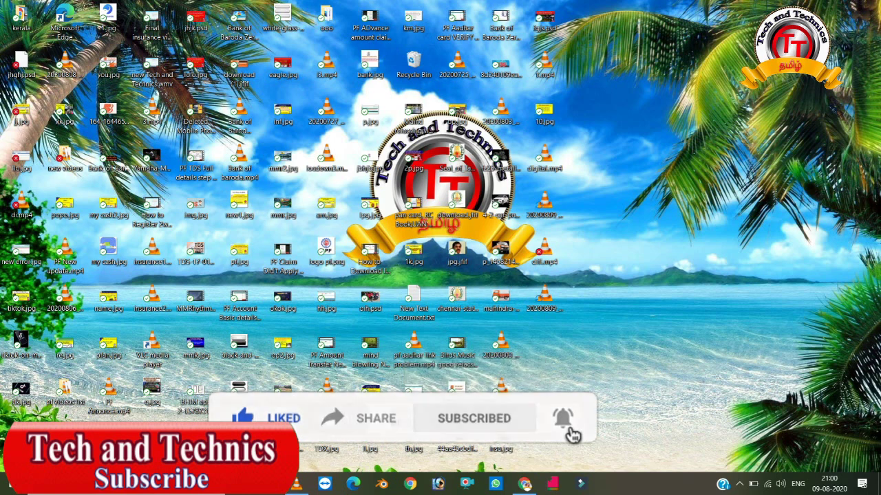
Bring the Chrome window with the Parivahan Sewa home page to the front.
left_click(525, 484)
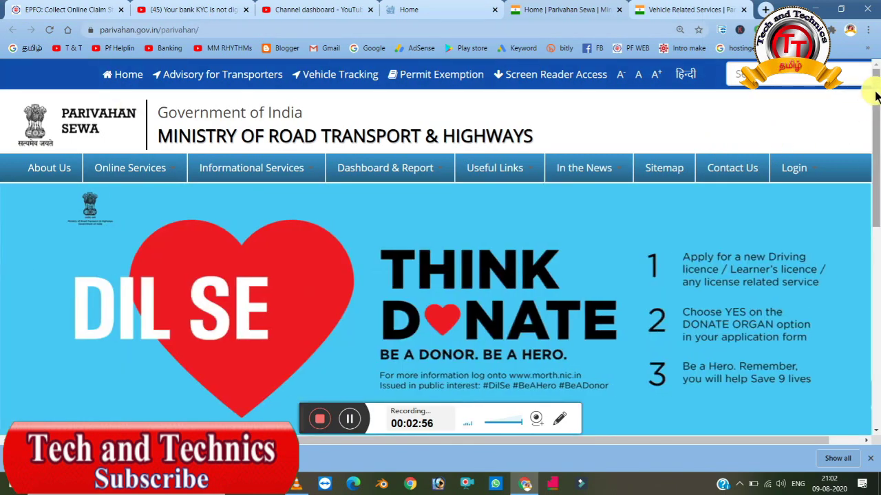
Go through Vehicle Registration Related Services and Other States to the Vahan Citizen Service home page.
left_click_drag(876, 100, 871, 209)
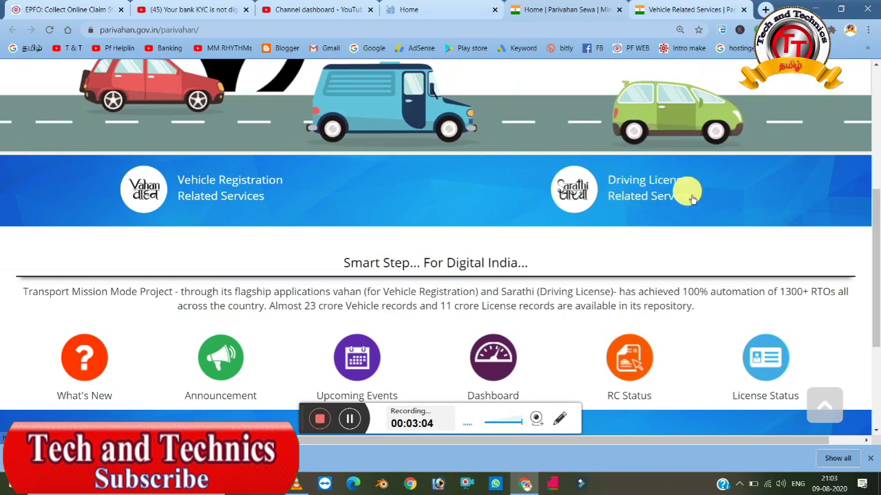
left_click(183, 188)
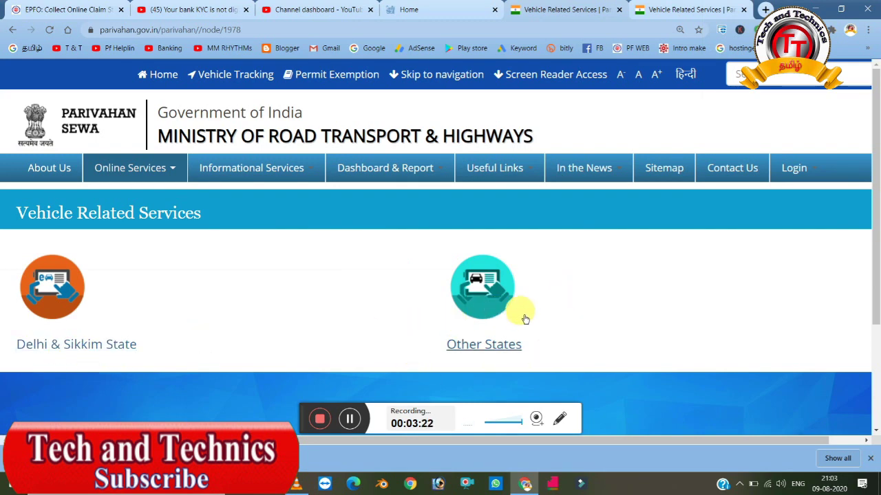
left_click(465, 348)
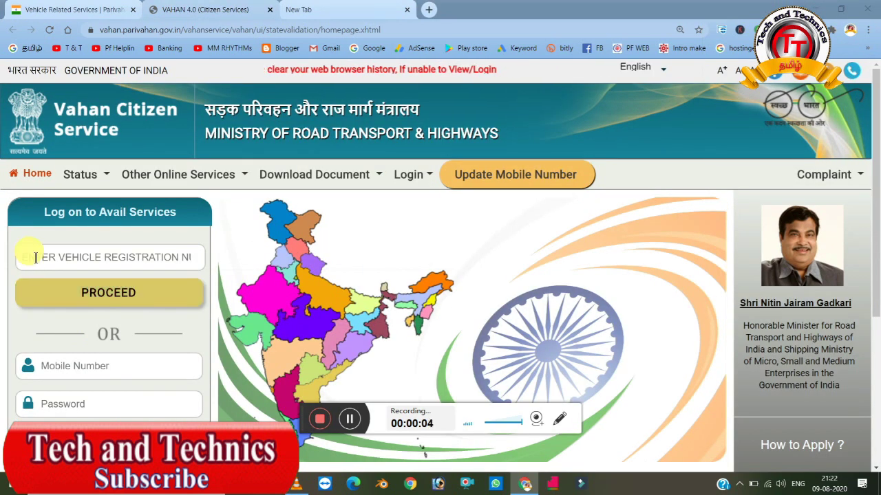
Paste the vehicle registration number into the log-on panel and proceed with it.
left_click(35, 257)
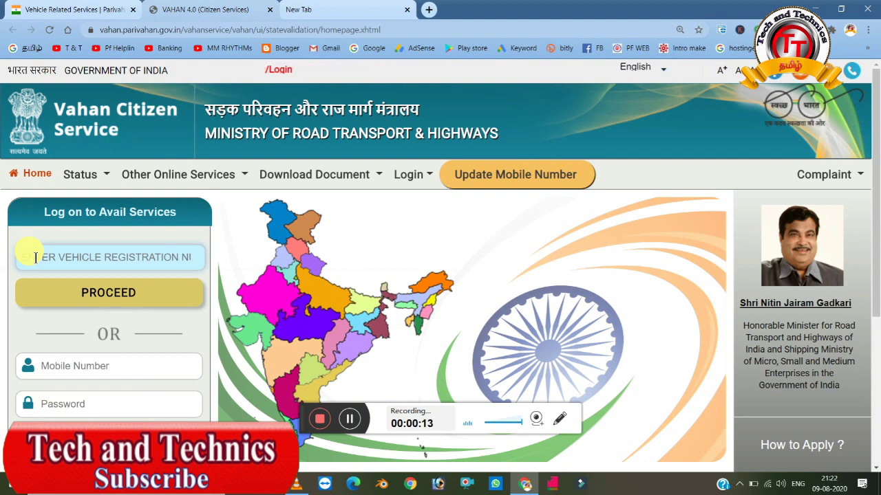
key("ctrl+v")
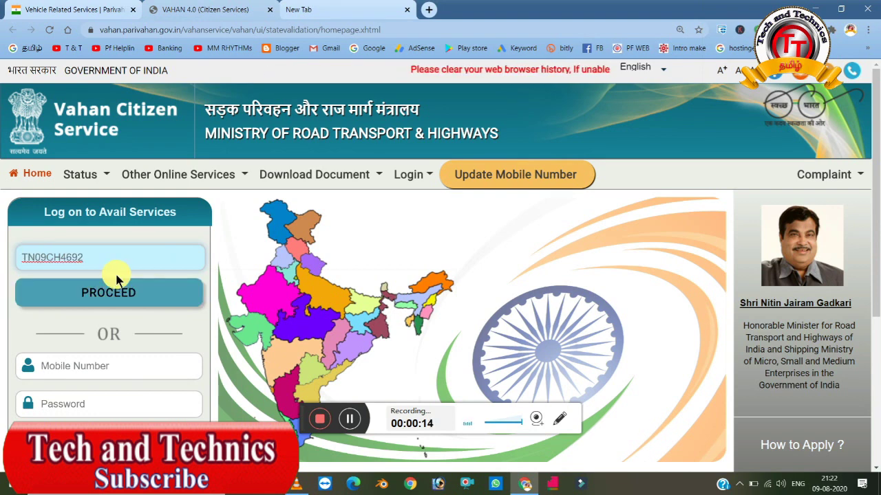
left_click(83, 293)
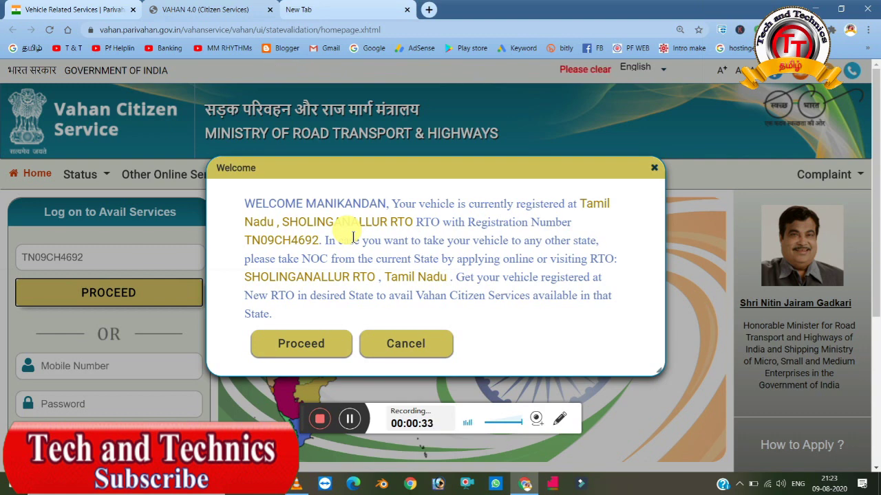
Accept the Welcome notice and open the Basic Services tile.
left_click(297, 351)
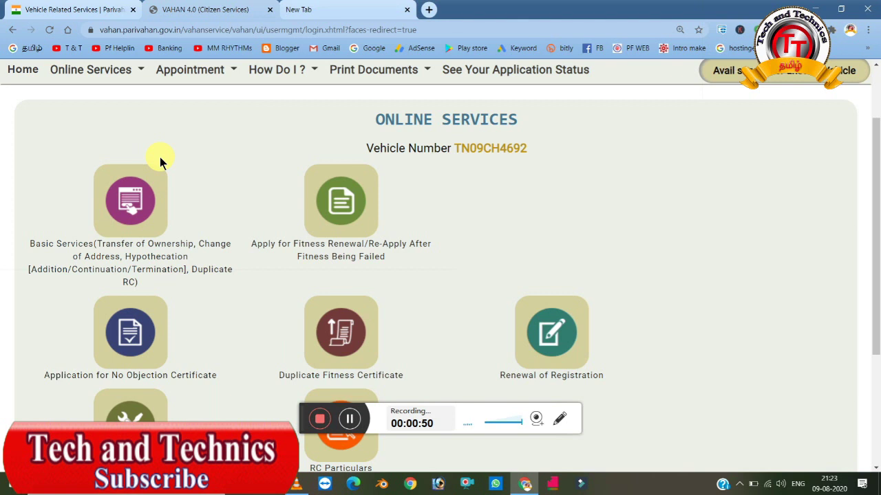
mouse_move(139, 176)
left_click(134, 196)
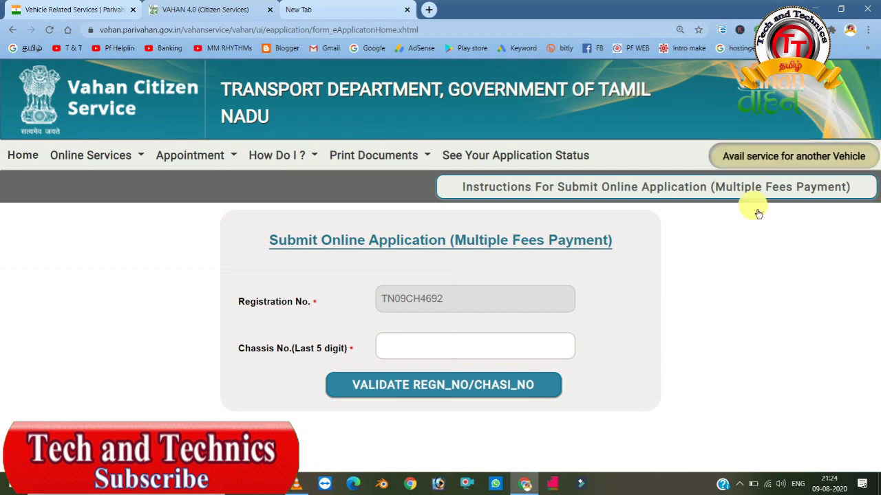
Enter the chassis number's last digits in the Chassis No. field.
left_click(501, 349)
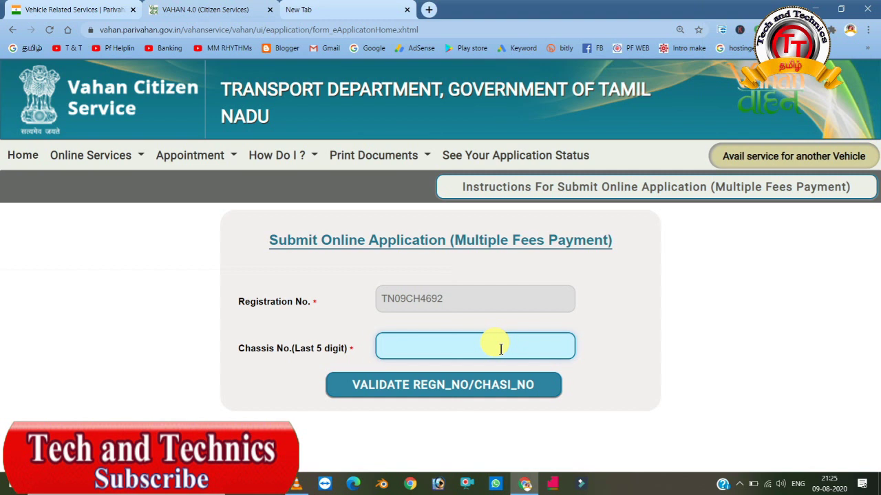
type("93")
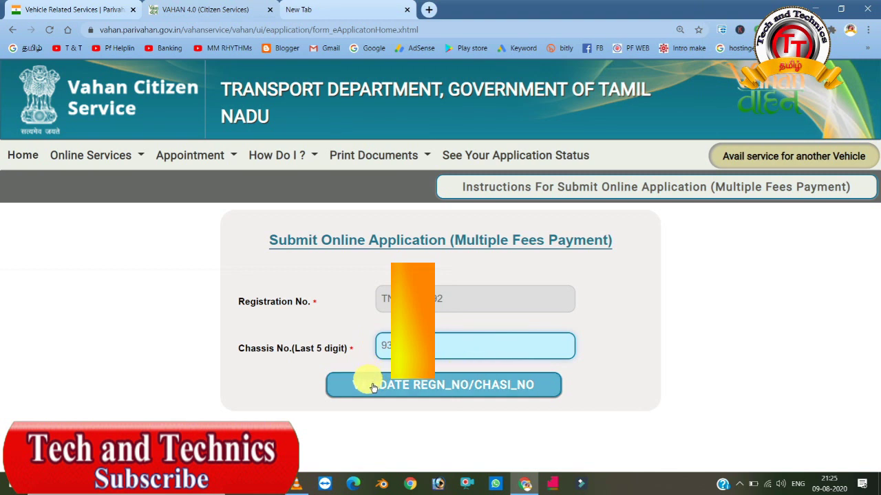
Validate the registration and chassis numbers, choose the suggested mobile number and request an OTP.
left_click(432, 388)
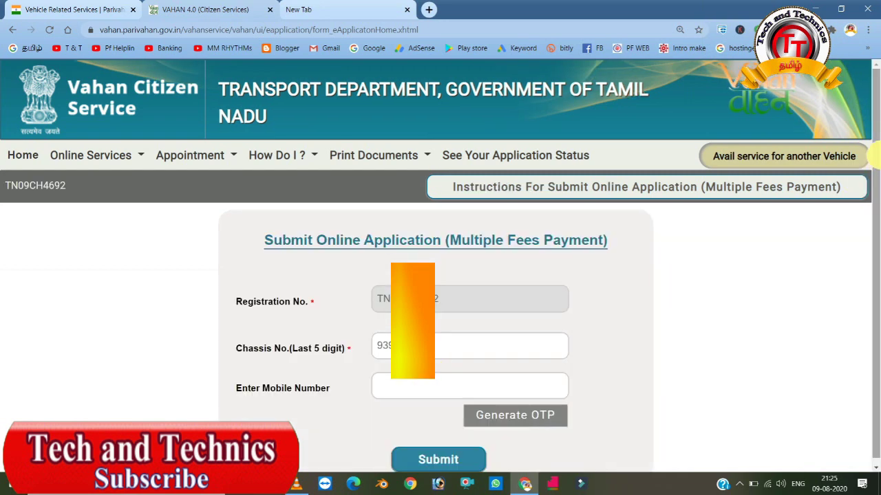
left_click_drag(876, 153, 868, 237)
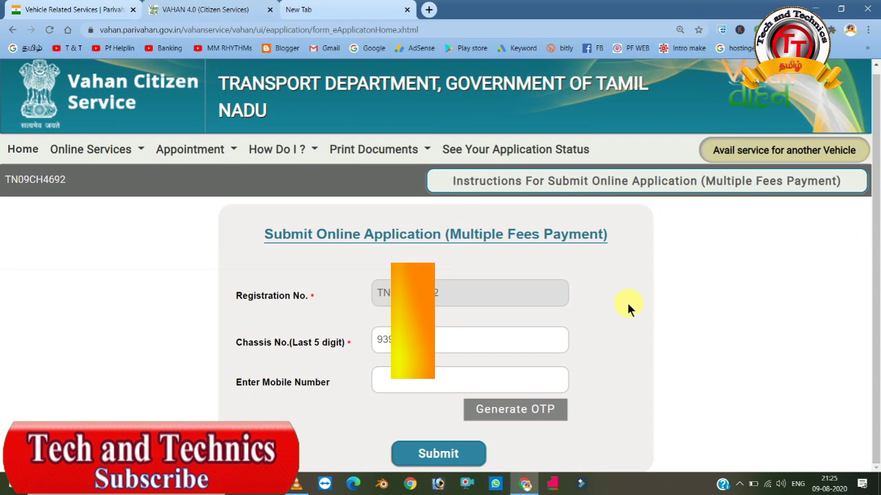
left_click(386, 380)
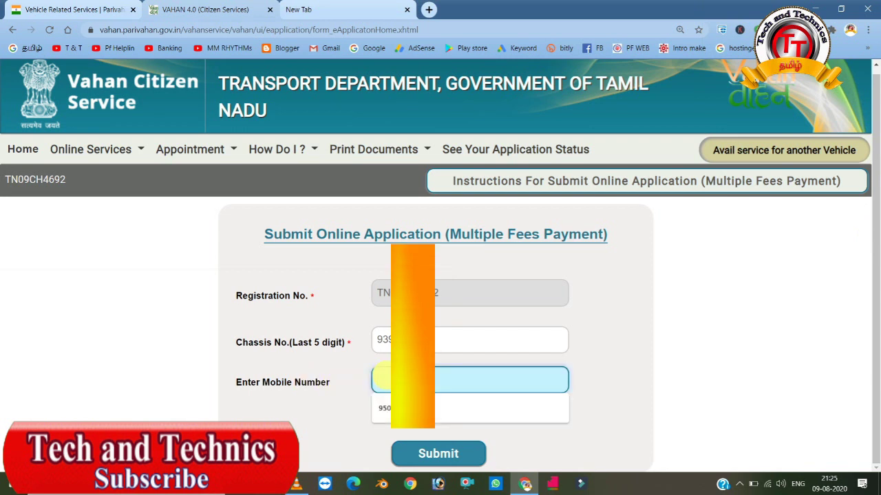
left_click(383, 410)
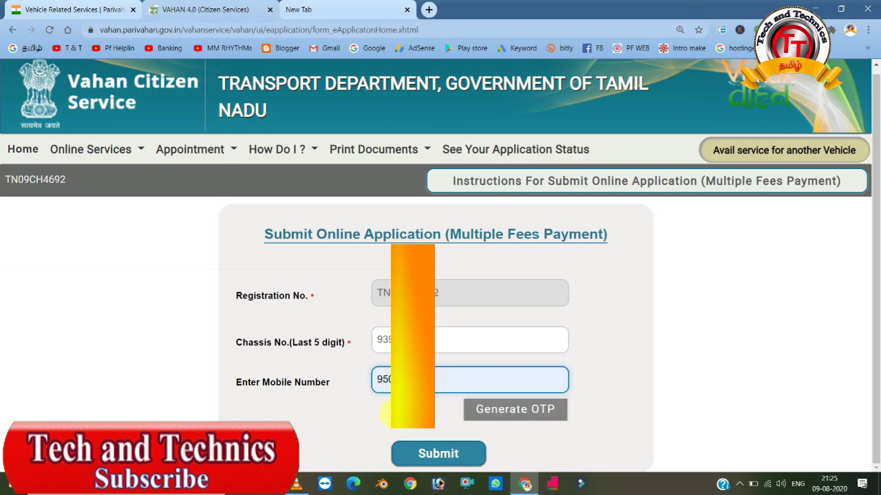
left_click(504, 411)
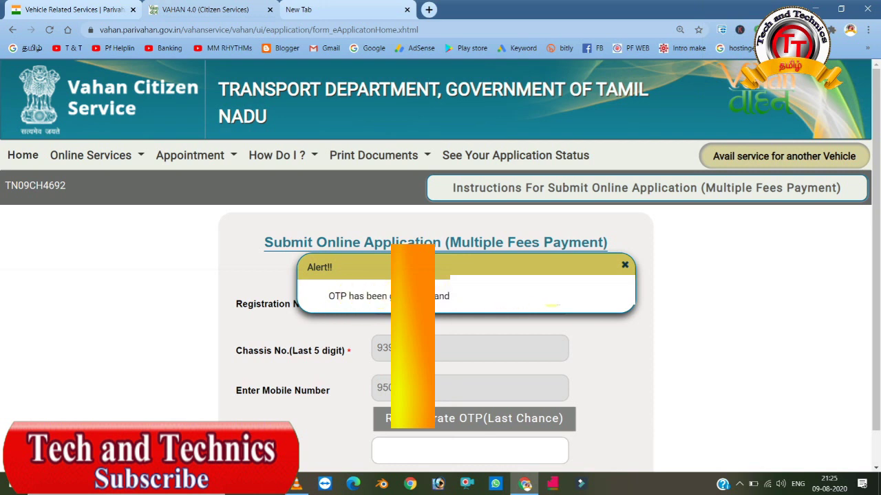
Dismiss the OTP-sent alert, enter the received OTP and submit it.
left_click(624, 266)
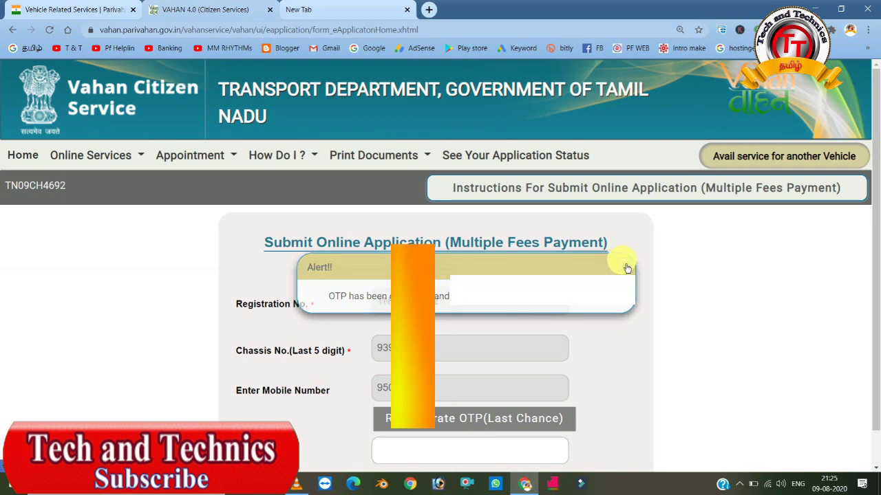
left_click_drag(876, 220, 876, 258)
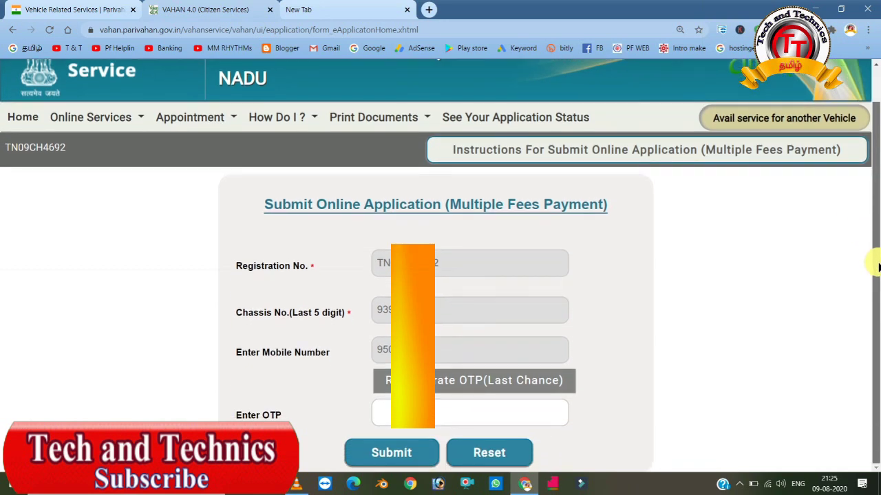
left_click(494, 405)
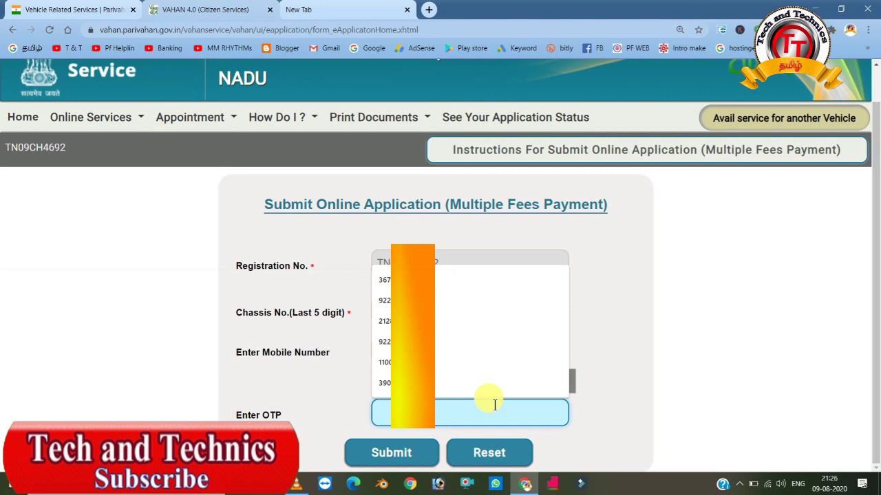
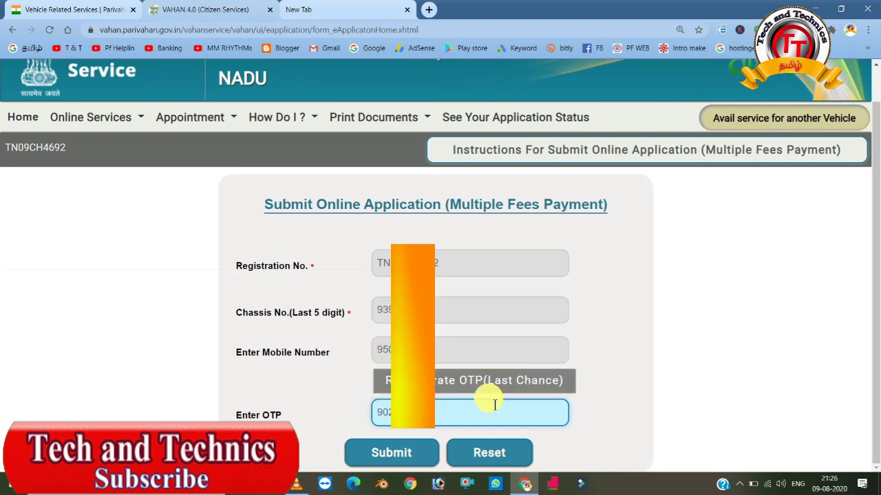
left_click(409, 452)
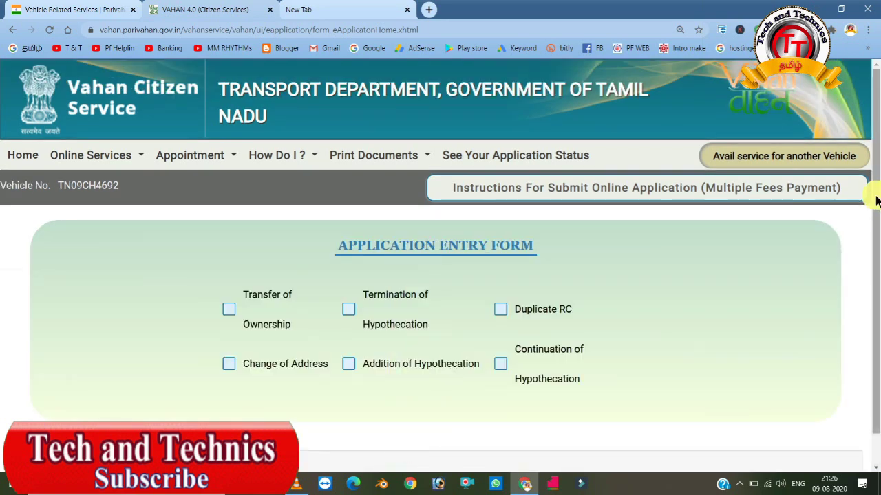
Tick Duplicate RC and bring its Duplicate Certificate Reason field into view.
left_click_drag(872, 196, 874, 286)
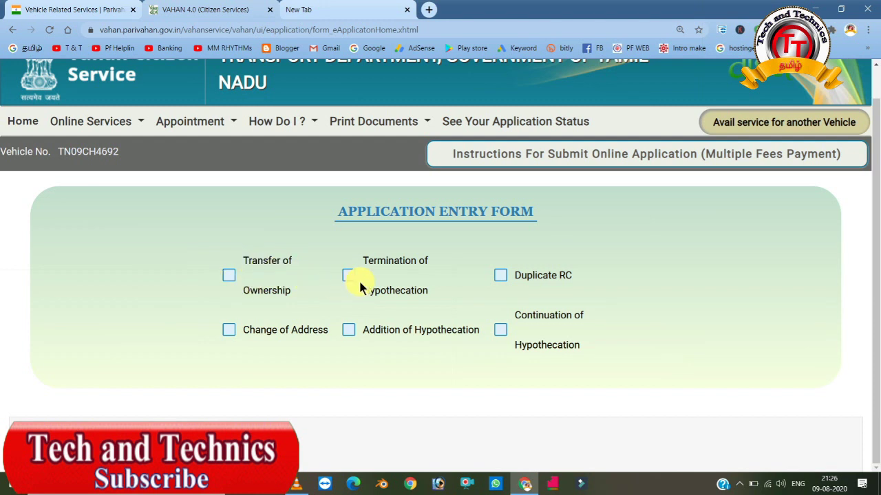
left_click(500, 278)
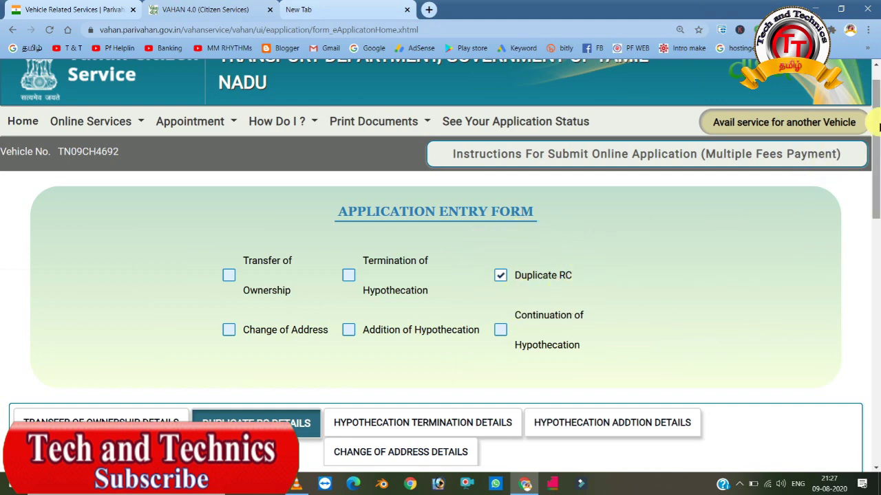
left_click_drag(875, 129, 875, 239)
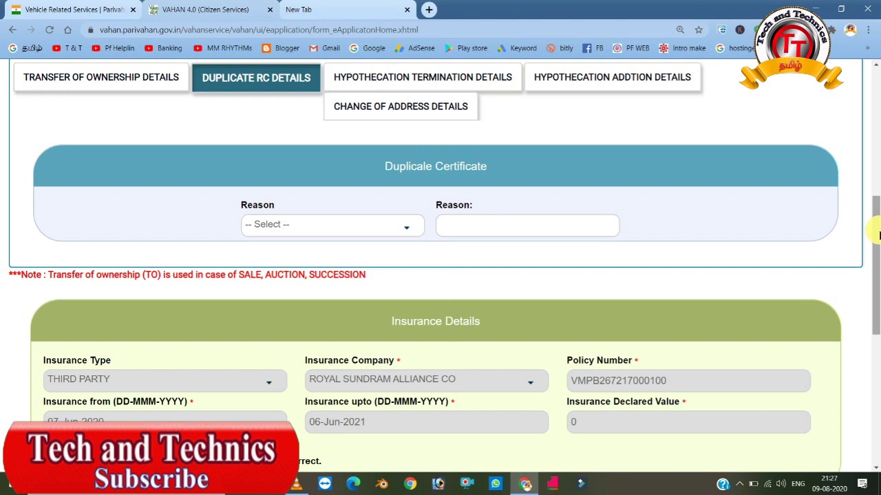
Open the Duplicate Certificate Reason list with LOST, THEFT, TORN and OTHER.
left_click_drag(878, 235, 878, 247)
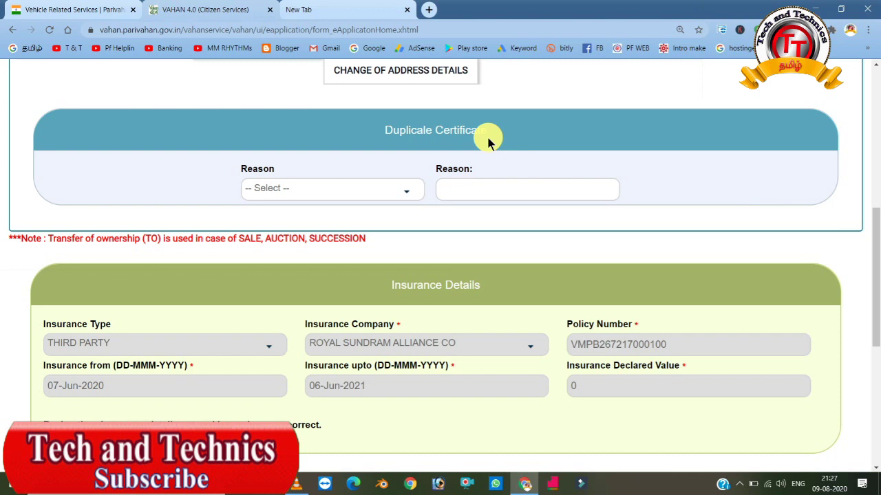
left_click(362, 194)
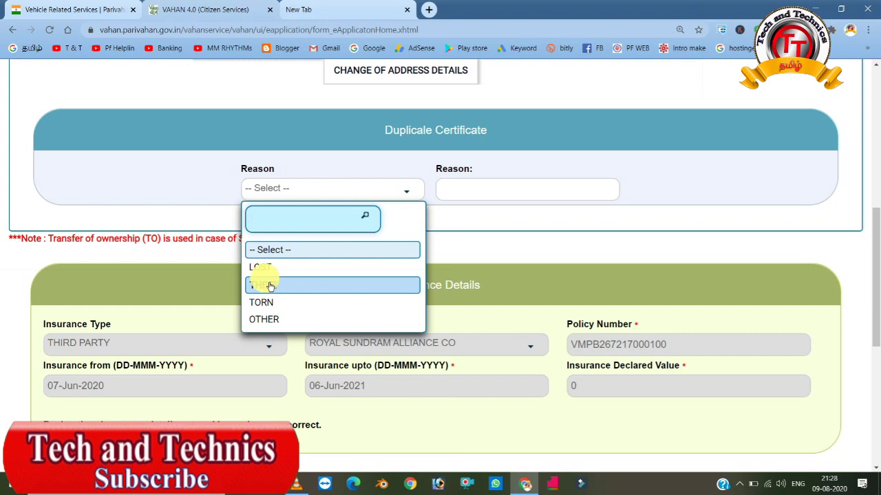
Set the duplicate certificate reason to TORN, replacing the initially chosen THEFT.
left_click(265, 285)
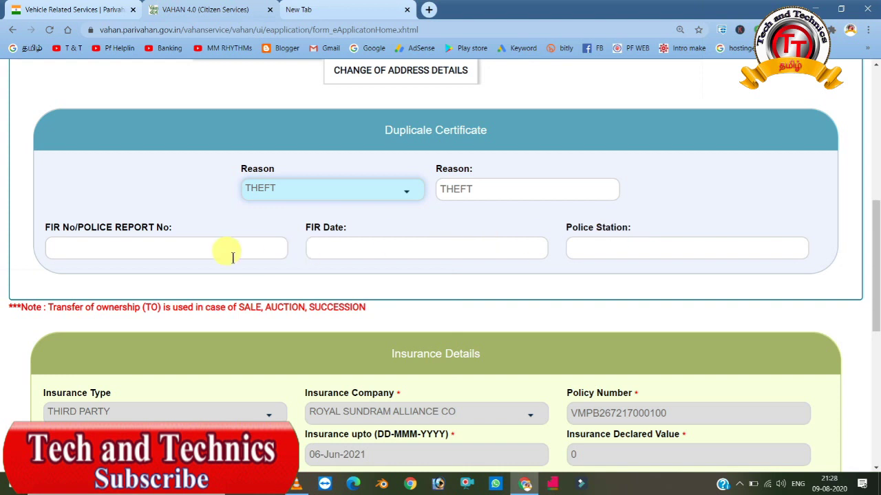
left_click(403, 197)
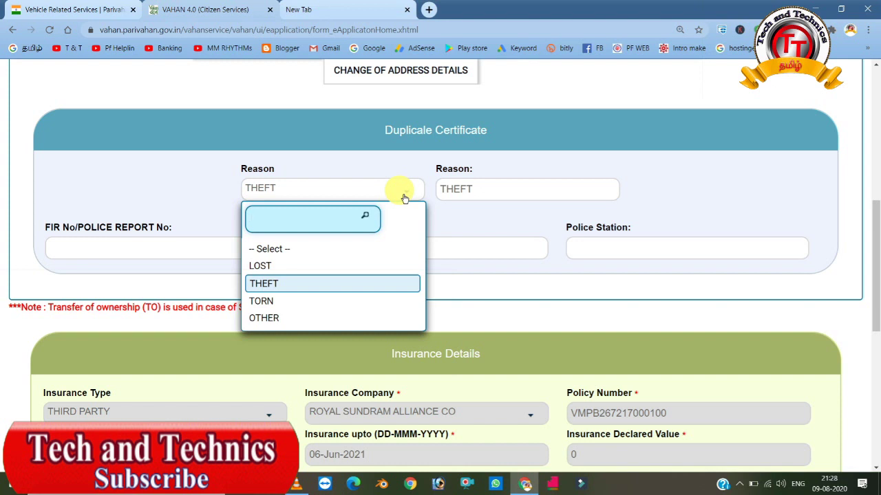
left_click(270, 305)
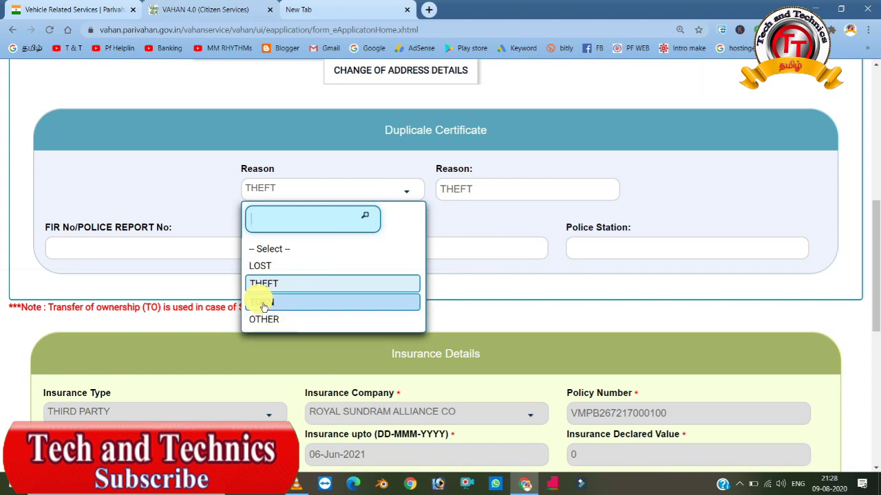
left_click(263, 305)
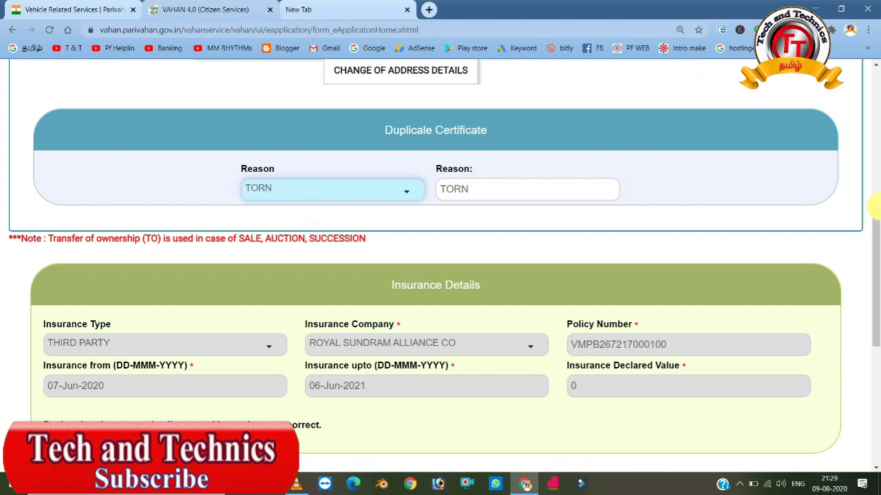
Scroll to the Fee Panel: Duplicate RC Rs 150, Smart Card Rs 200, Rs 375 payable.
left_click_drag(878, 217, 878, 248)
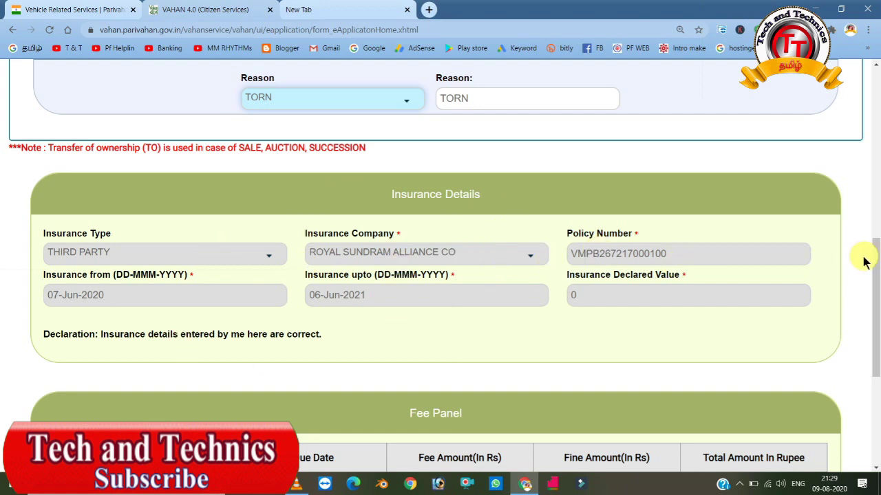
left_click_drag(875, 252, 877, 363)
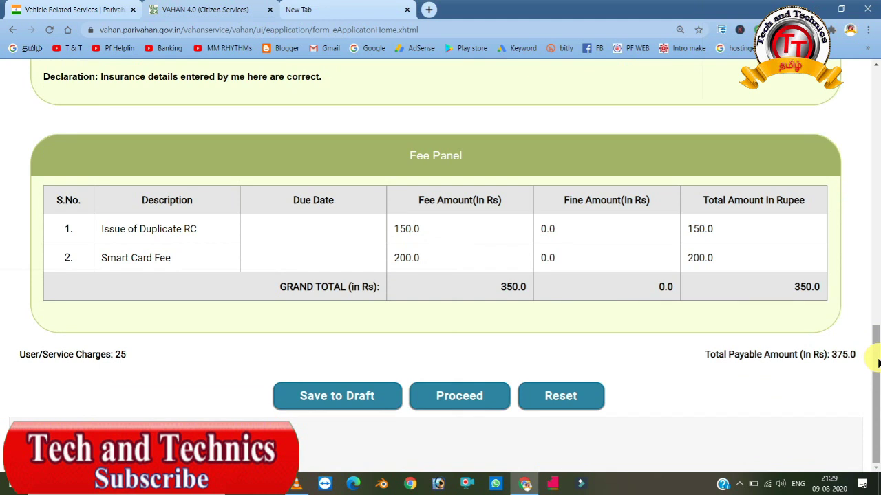
left_click_drag(877, 363, 877, 363)
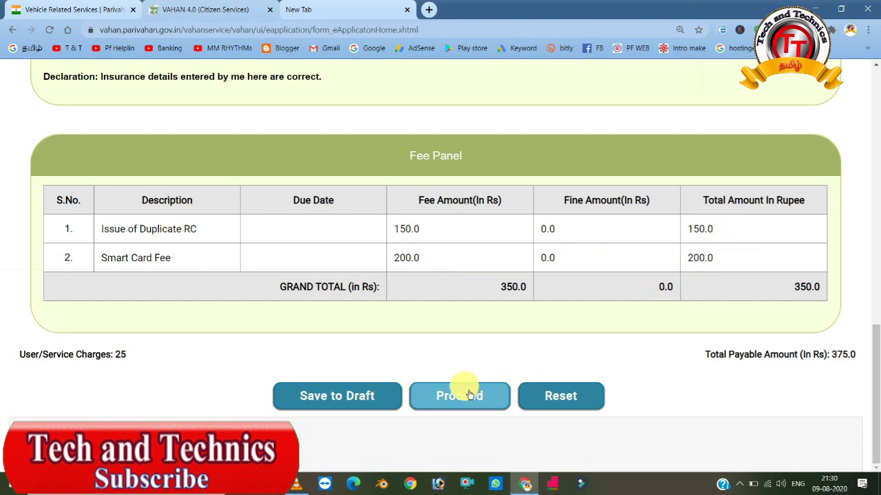
Save the duplicate RC application as a draft, copy its application number, and proceed to the fee summary.
left_click(387, 397)
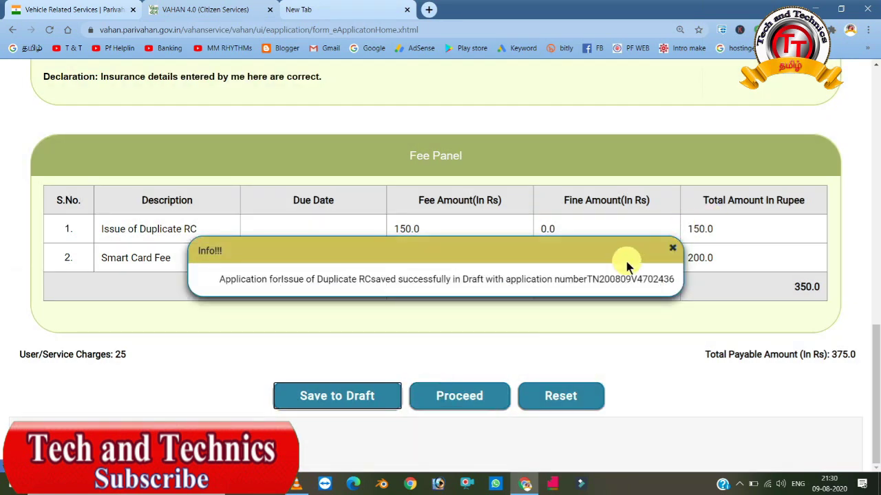
left_click_drag(588, 279, 672, 274)
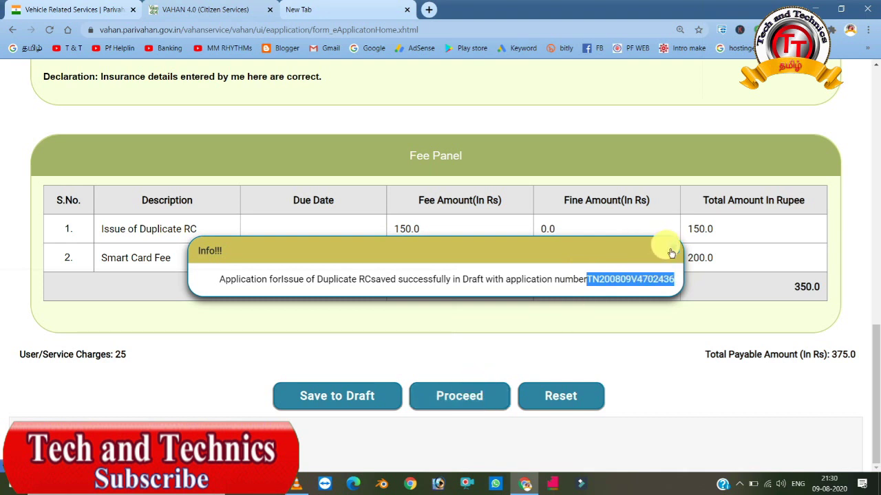
left_click(670, 251)
left_click(469, 404)
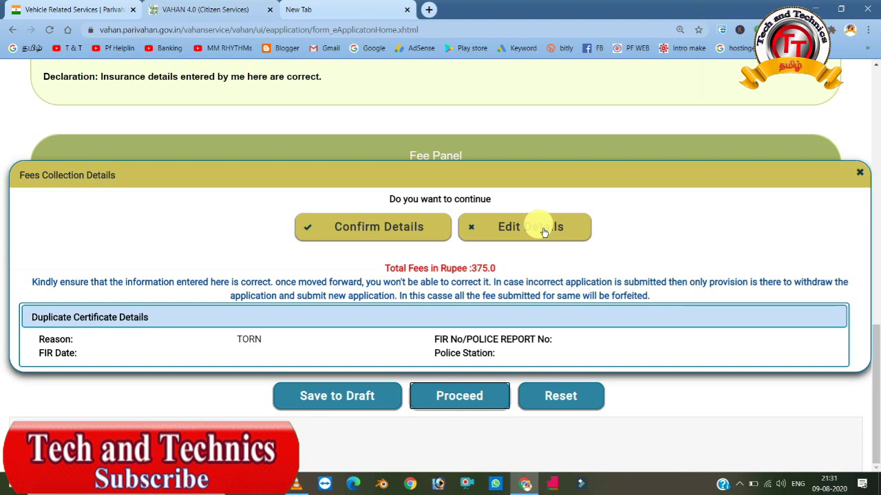
Confirm the details, choose SBI as the payment gateway for Rs.375, and accept the terms and conditions.
left_click(395, 231)
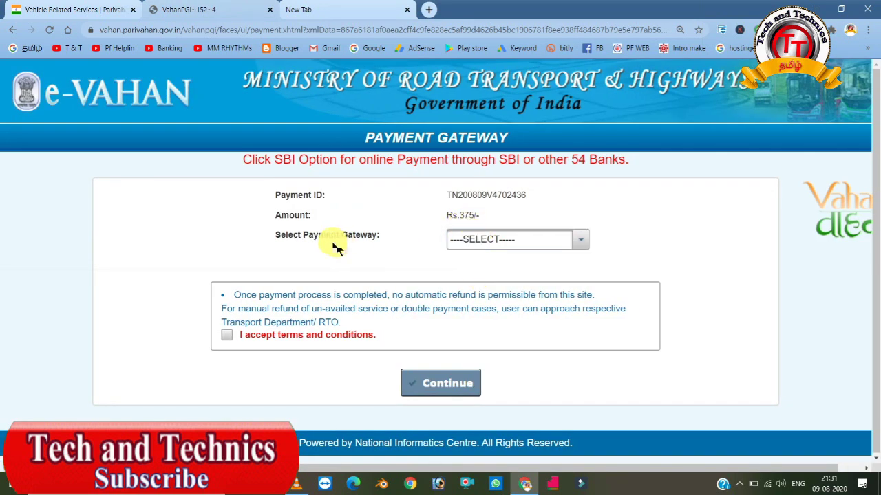
left_click(476, 241)
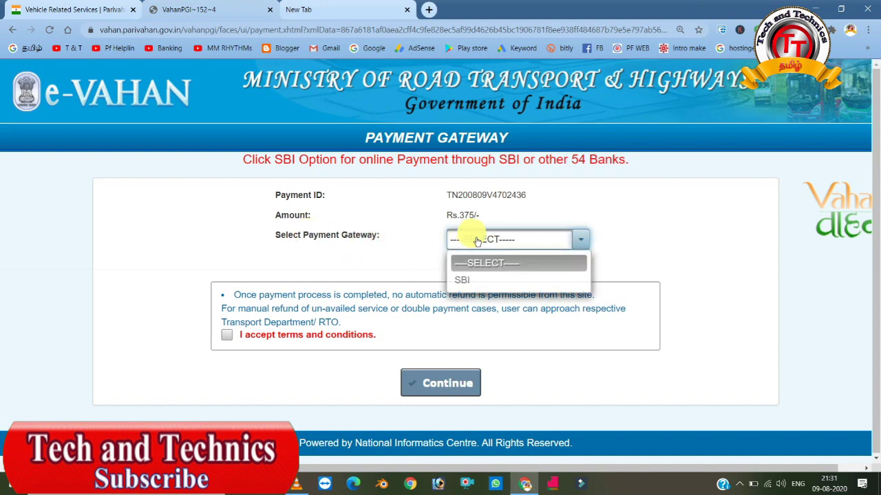
left_click(467, 283)
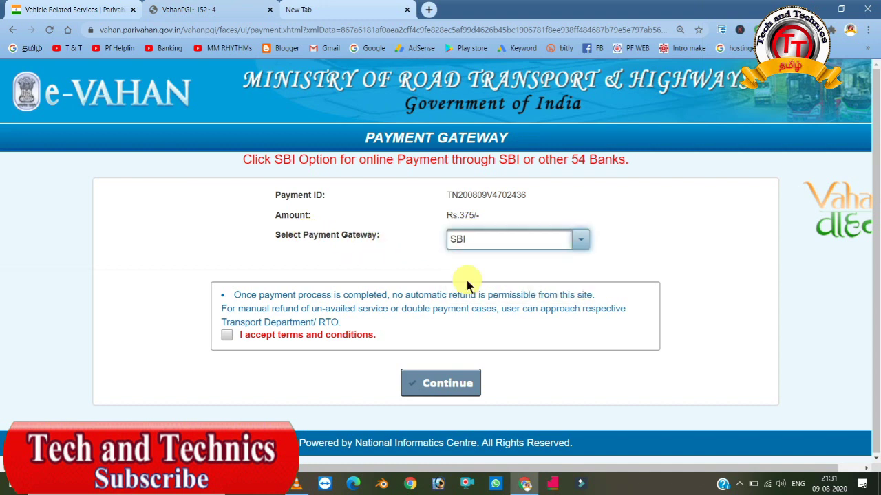
left_click(228, 337)
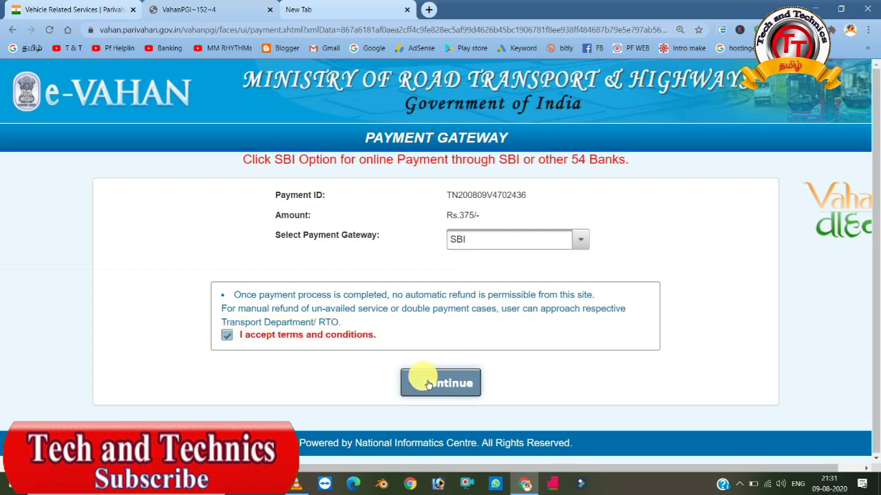
left_click(427, 384)
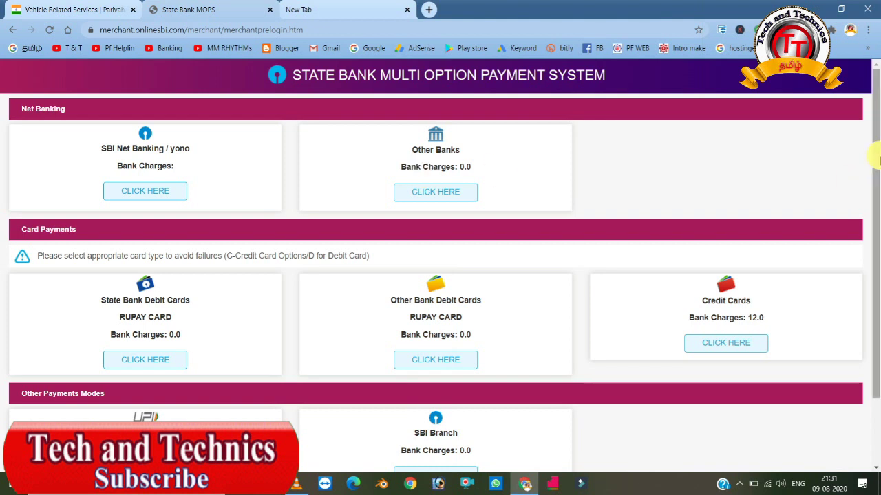
Choose Other Bank Debit Cards and review the Tamil Nadu Transport Dept payment details for 375.
left_click_drag(878, 159, 877, 232)
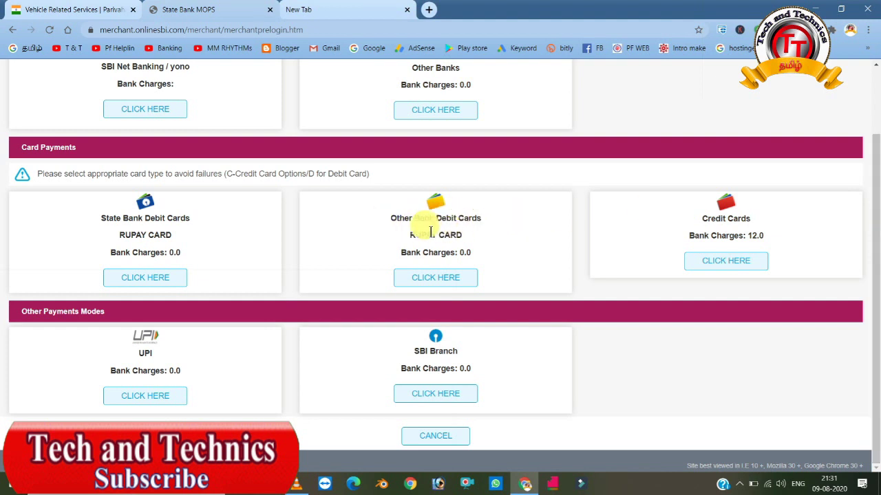
left_click(434, 277)
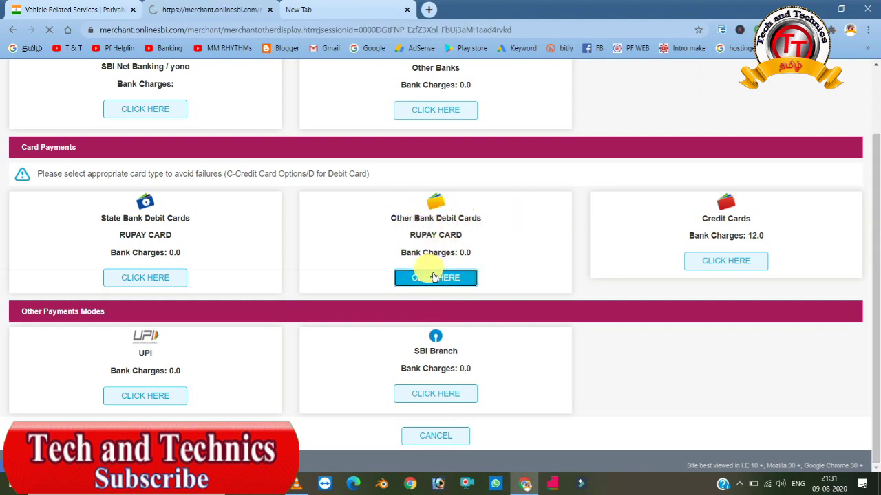
scroll(877, 160, "down", 1)
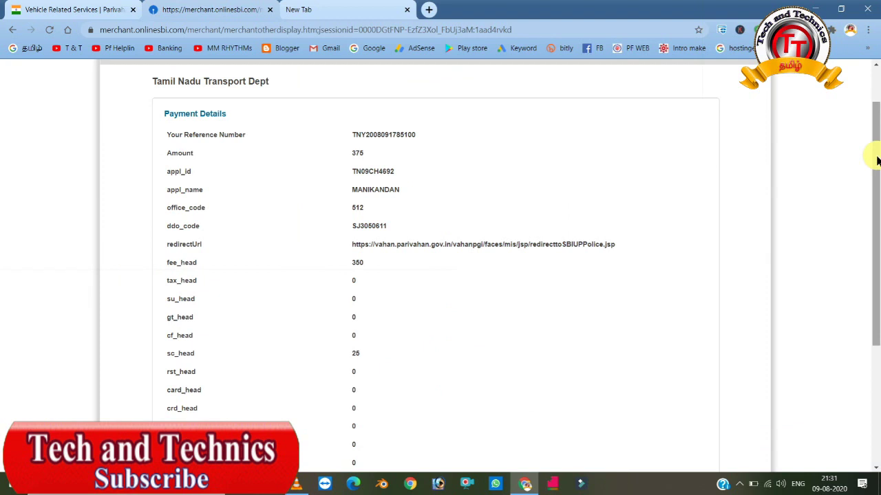